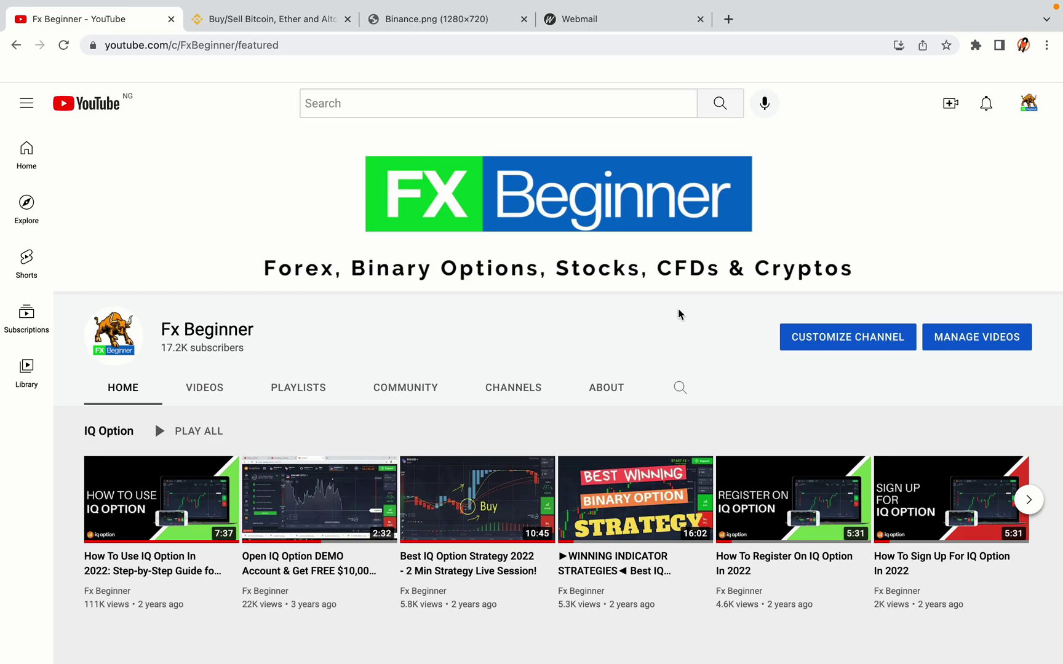
- Switch from the Fx Beginner YouTube page to the Binance 'Buy/Sell Bitcoin' tab
click(262, 19)
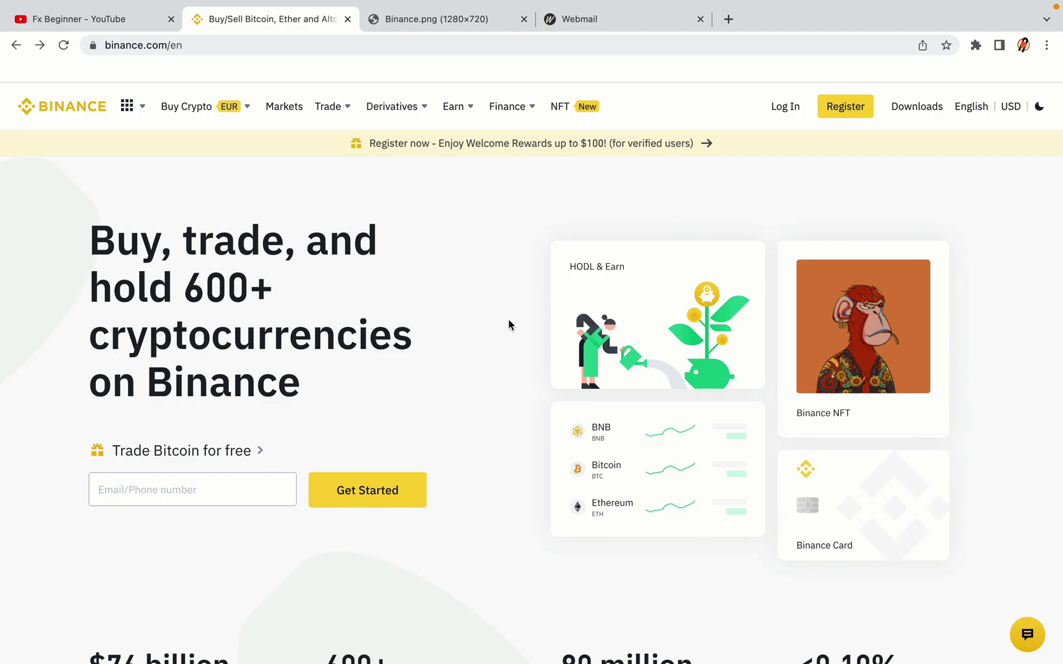
scroll(516, 371, down, 3)
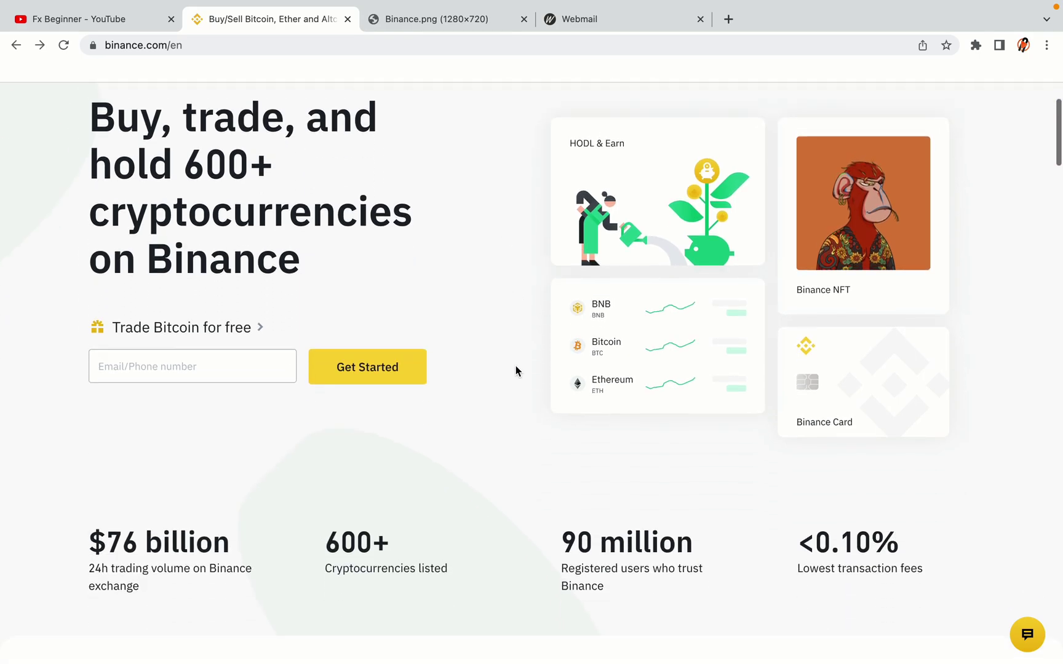
scroll(515, 372, down, 1)
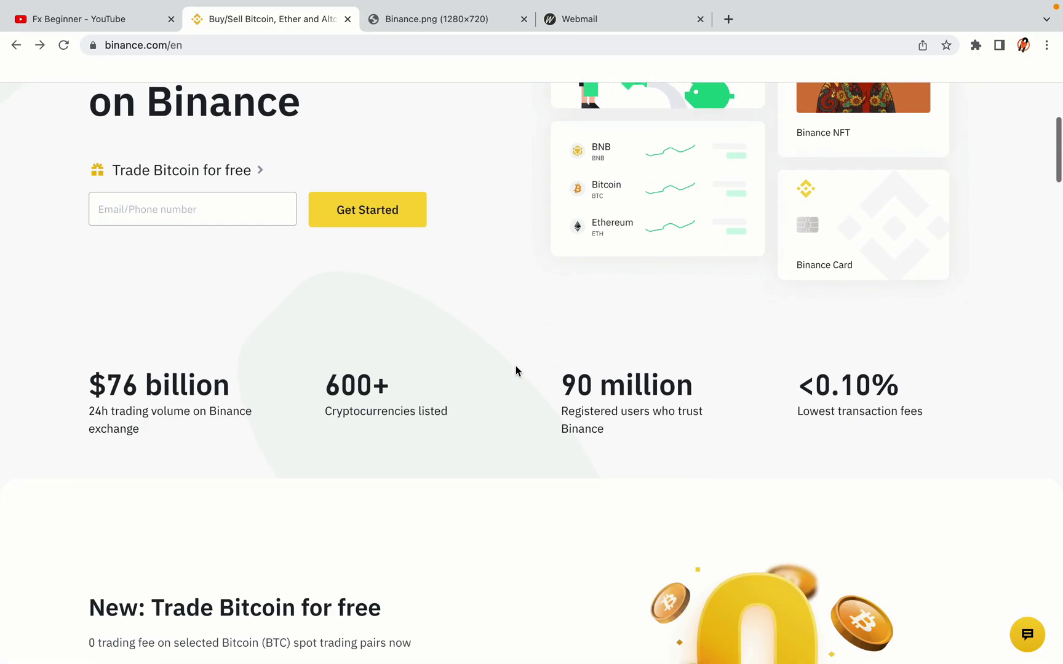
scroll(516, 372, down, 4)
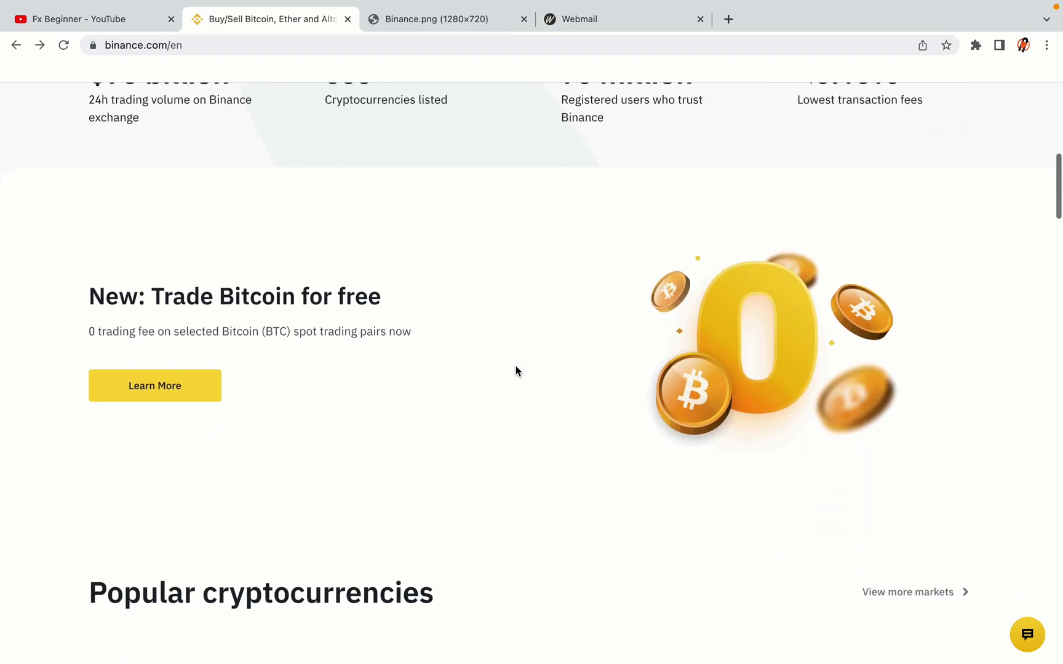
scroll(516, 366, up, 3)
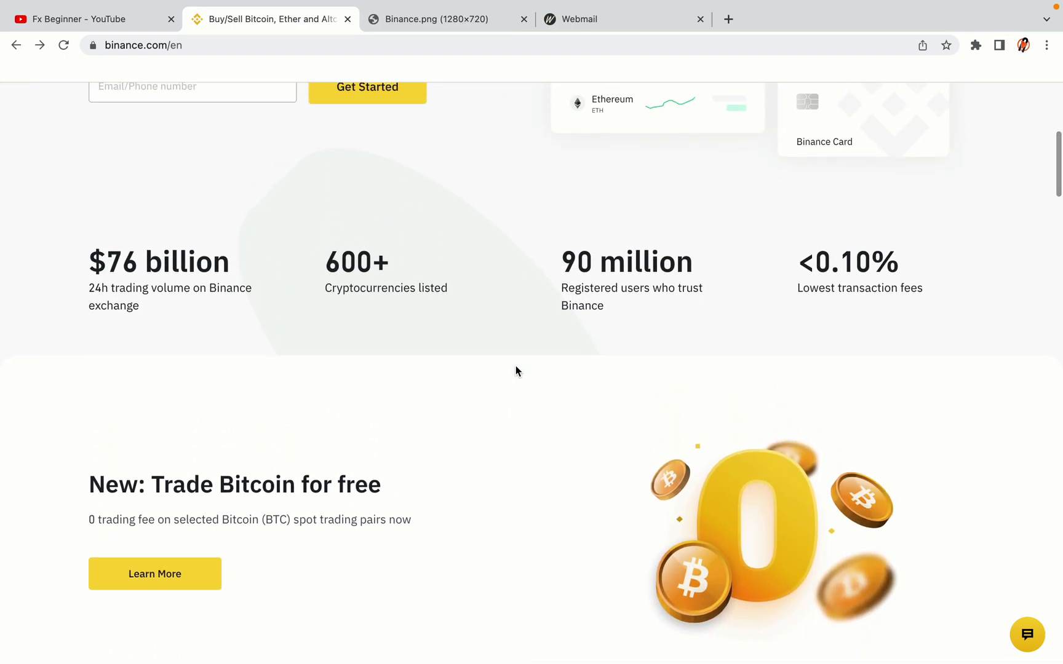
scroll(516, 372, down, 6)
scroll(516, 371, down, 1)
scroll(516, 371, down, 1)
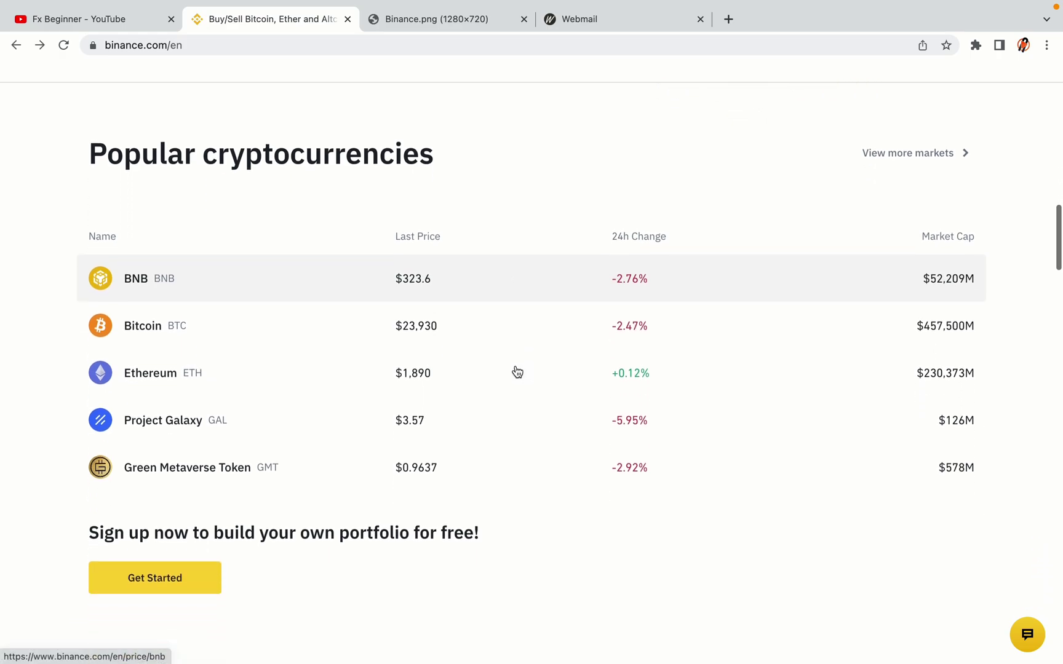
scroll(516, 371, down, 2)
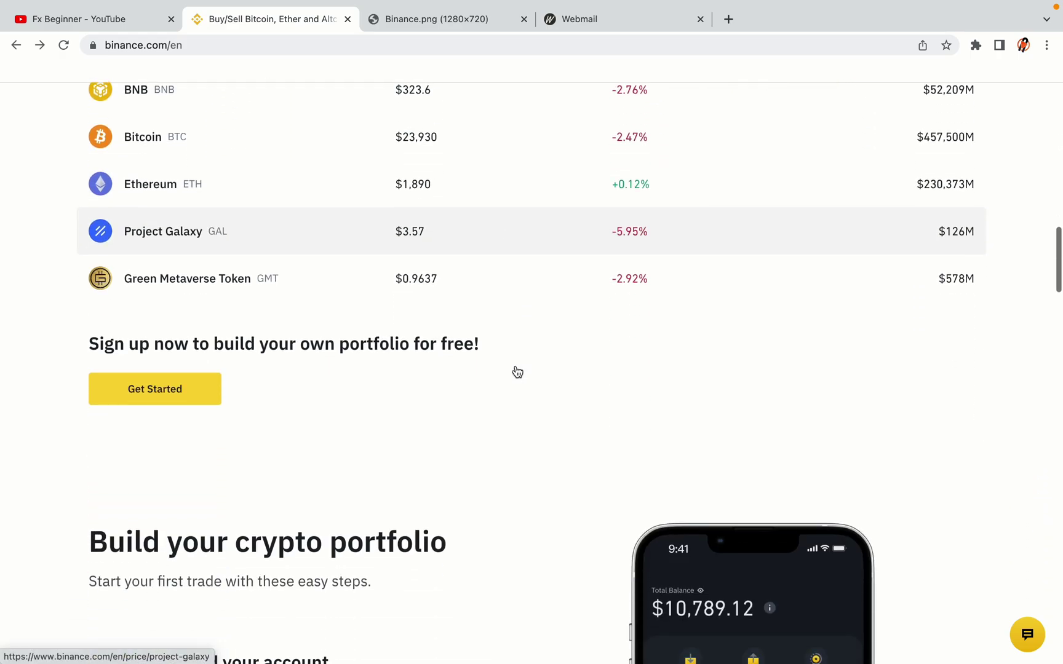
scroll(516, 372, down, 2)
scroll(516, 371, down, 2)
scroll(516, 371, down, 1)
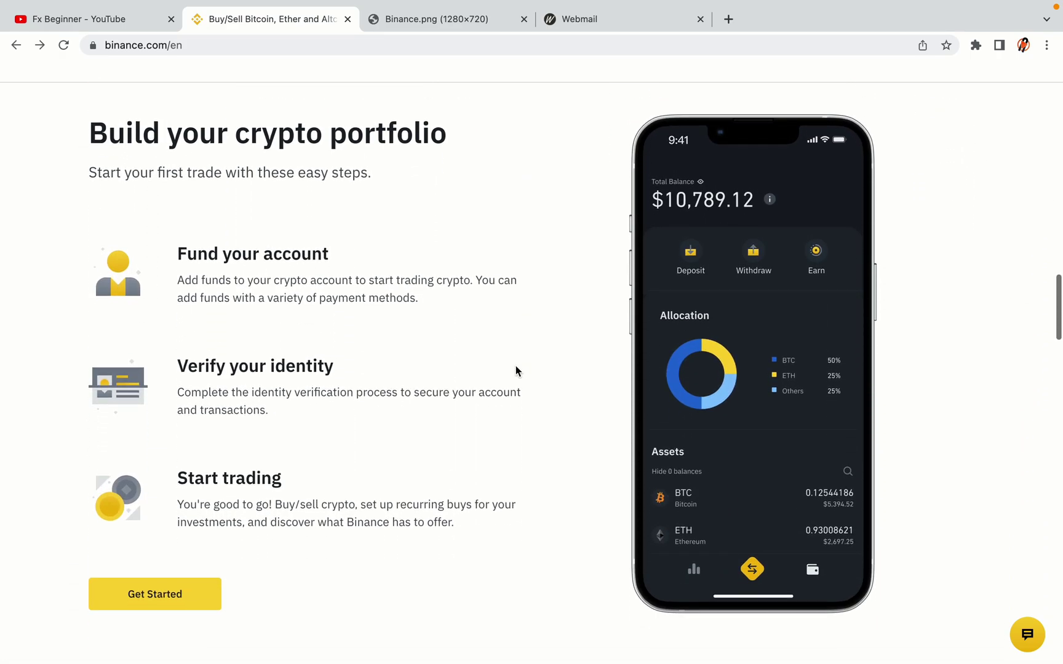
scroll(516, 371, down, 4)
scroll(516, 371, down, 2)
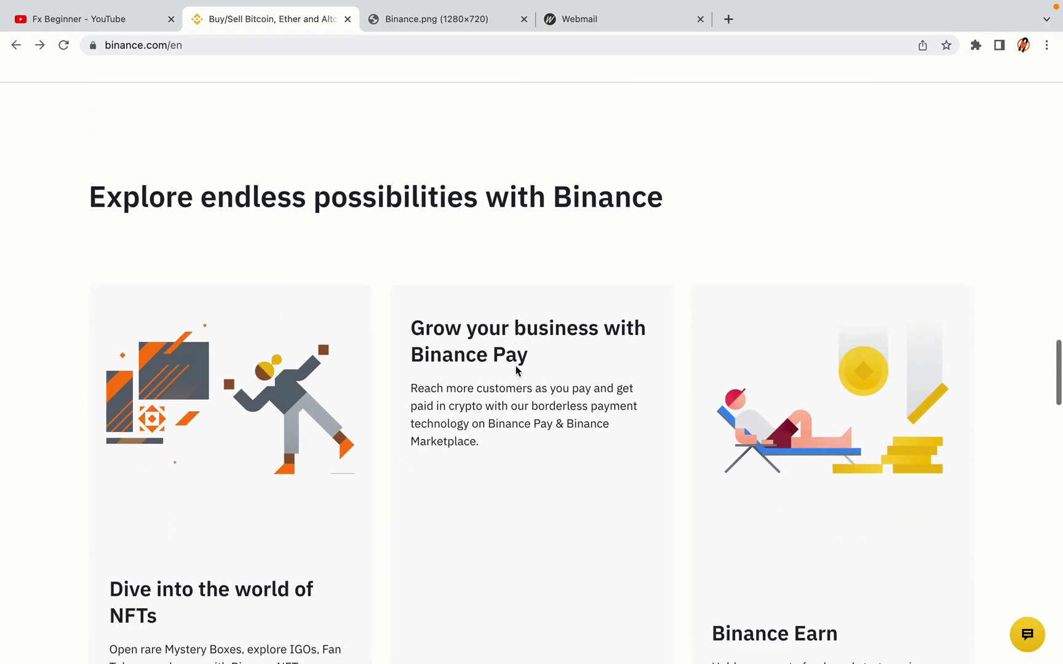
scroll(516, 371, down, 1)
scroll(516, 370, down, 5)
scroll(516, 366, down, 1)
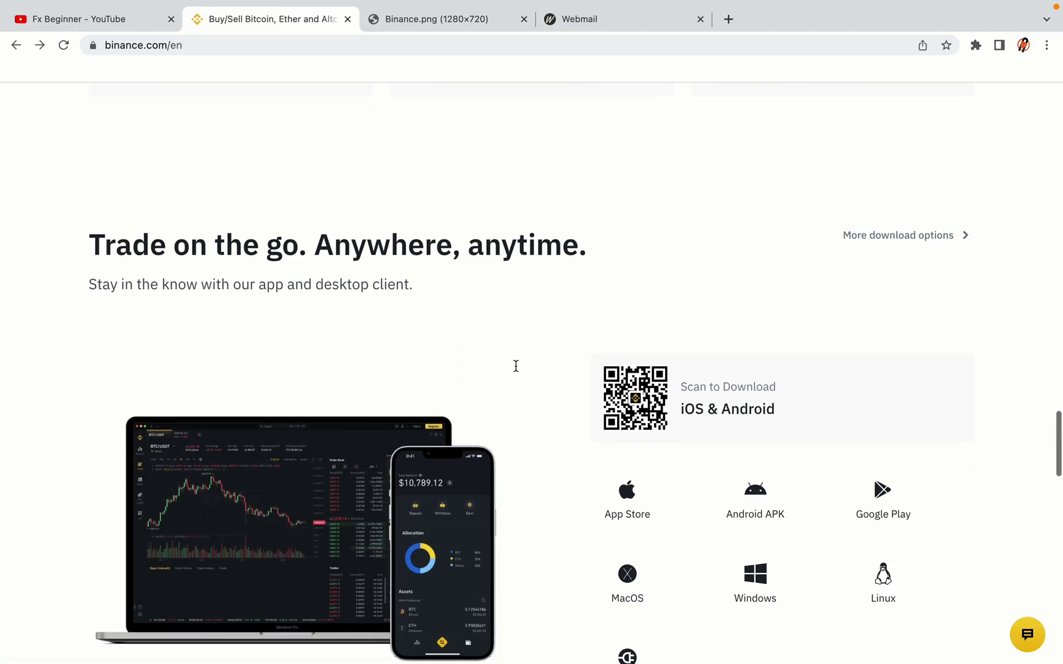
scroll(516, 366, down, 1)
scroll(515, 366, down, 5)
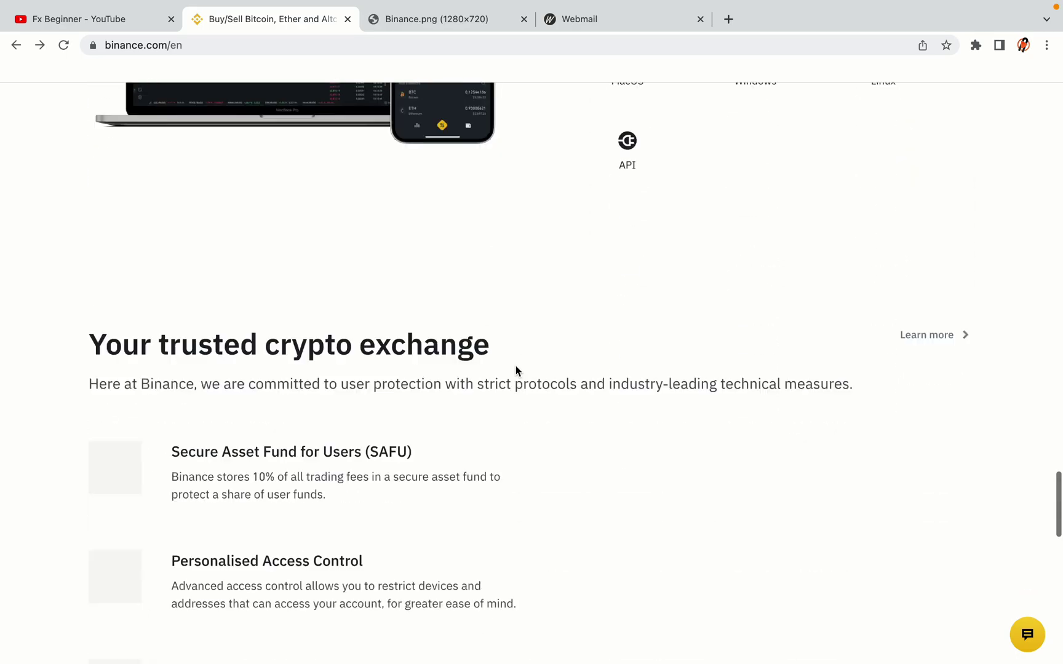
scroll(515, 371, down, 3)
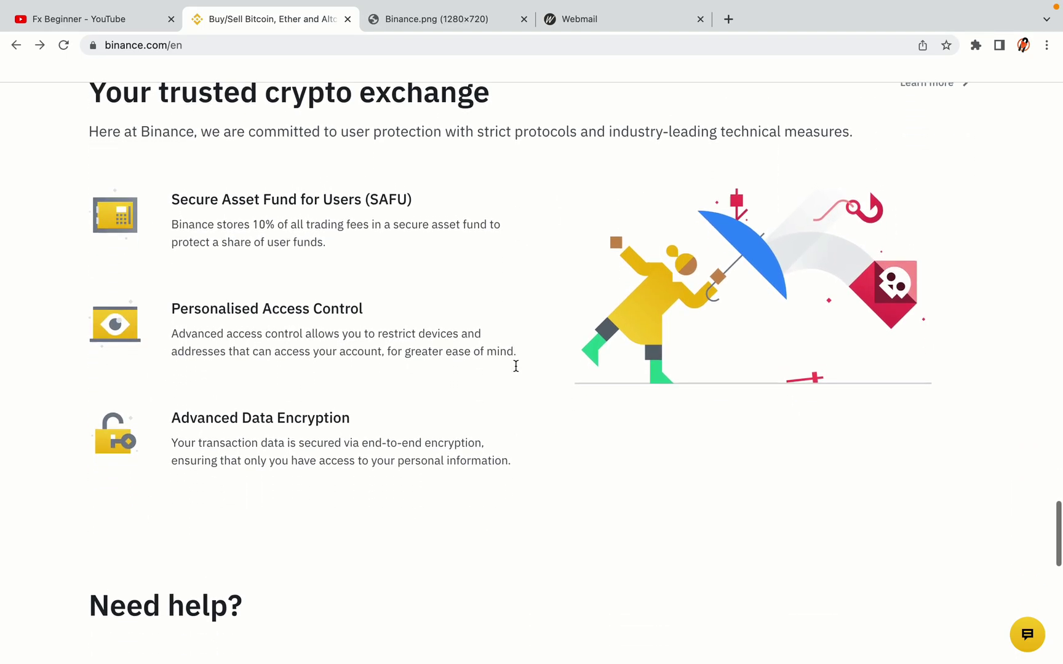
scroll(516, 366, down, 5)
scroll(515, 365, down, 1)
scroll(516, 365, down, 1)
scroll(515, 366, up, 15)
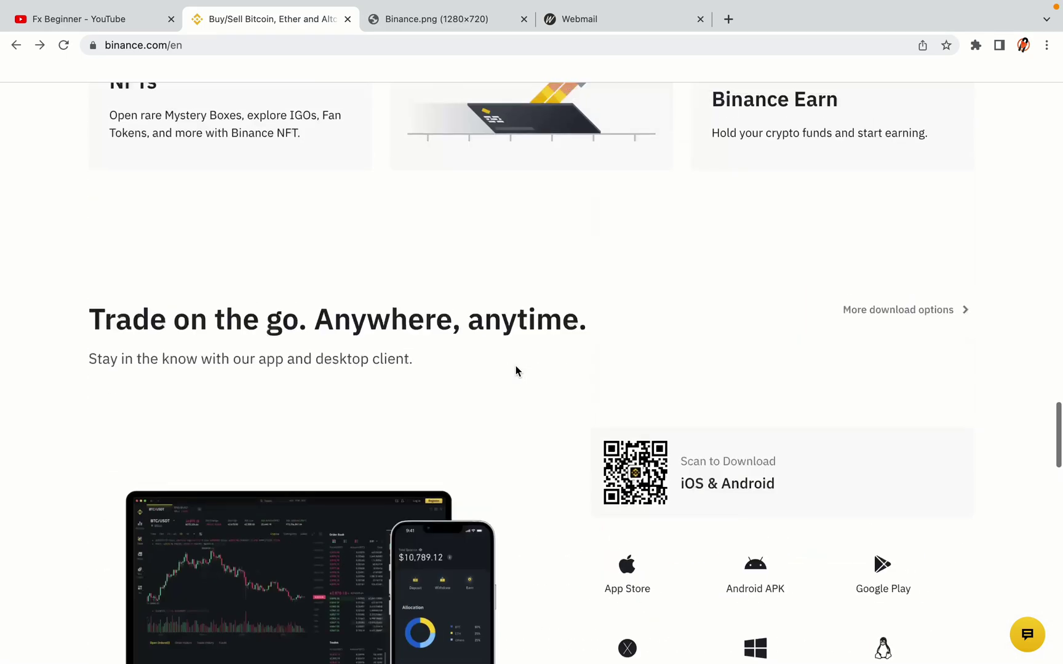
scroll(516, 371, up, 10)
scroll(515, 371, up, 3)
scroll(517, 371, up, 3)
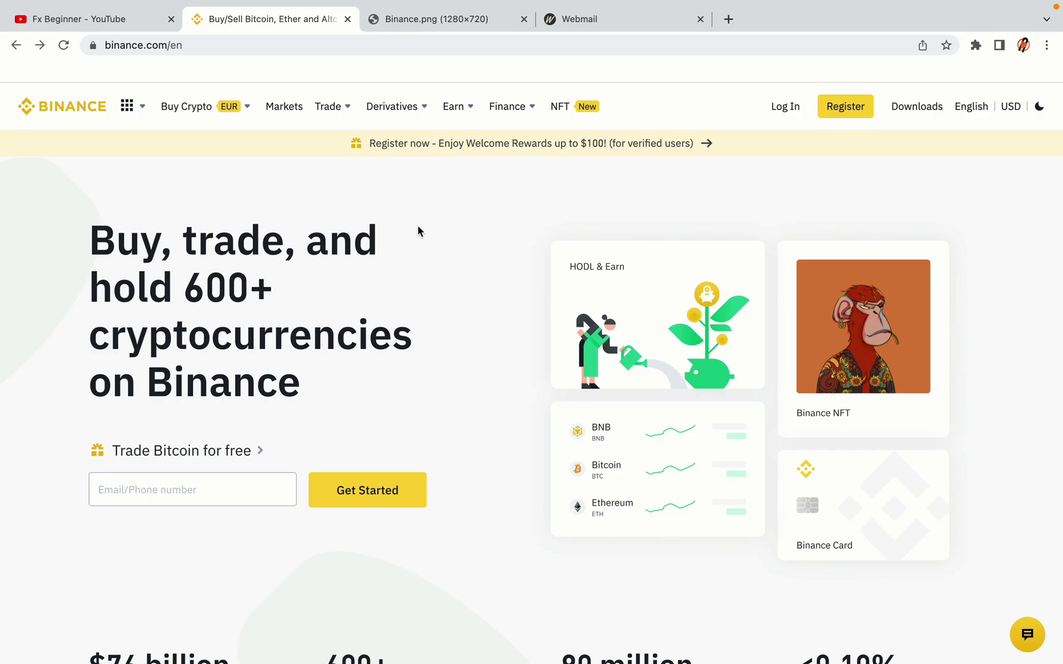
click(445, 19)
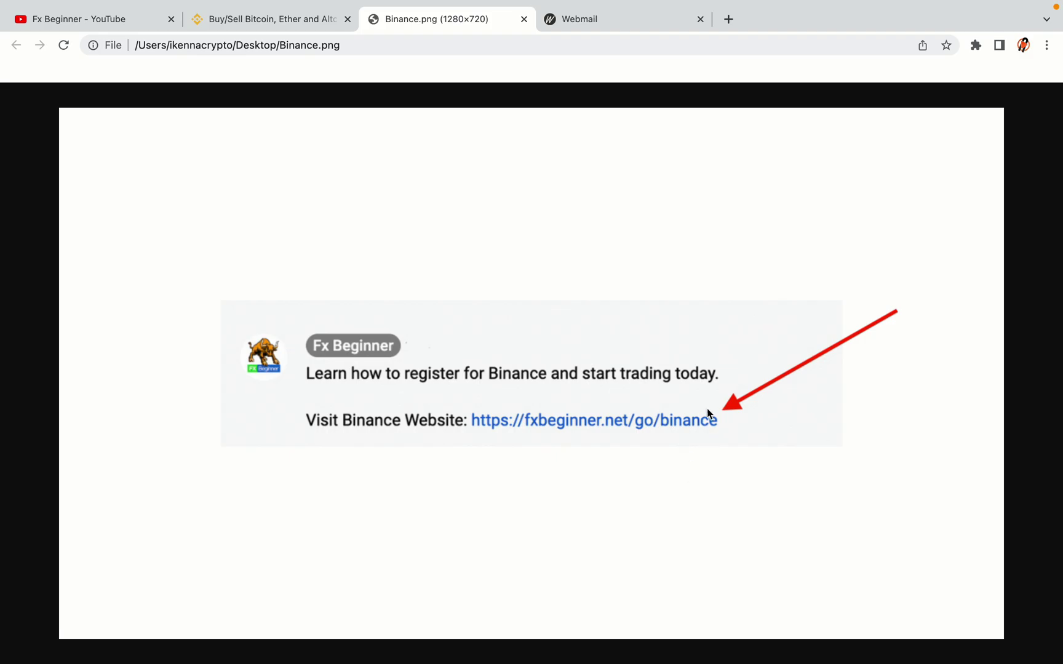
key(ctrl+shift+Tab)
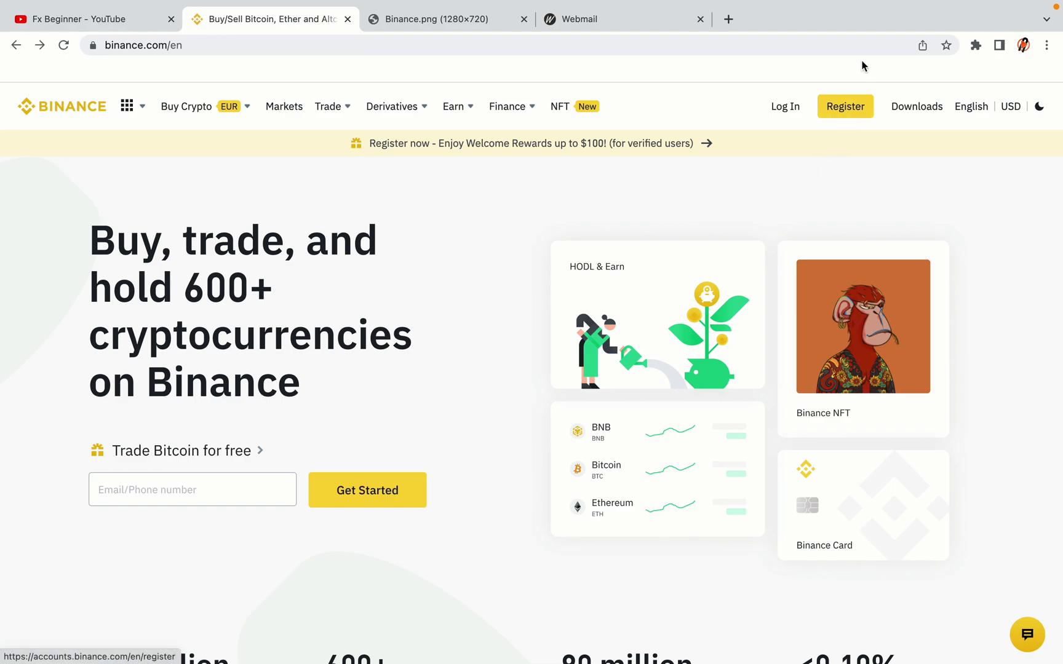
- Start registration from the Binance header to reach the sign-up options page
click(855, 113)
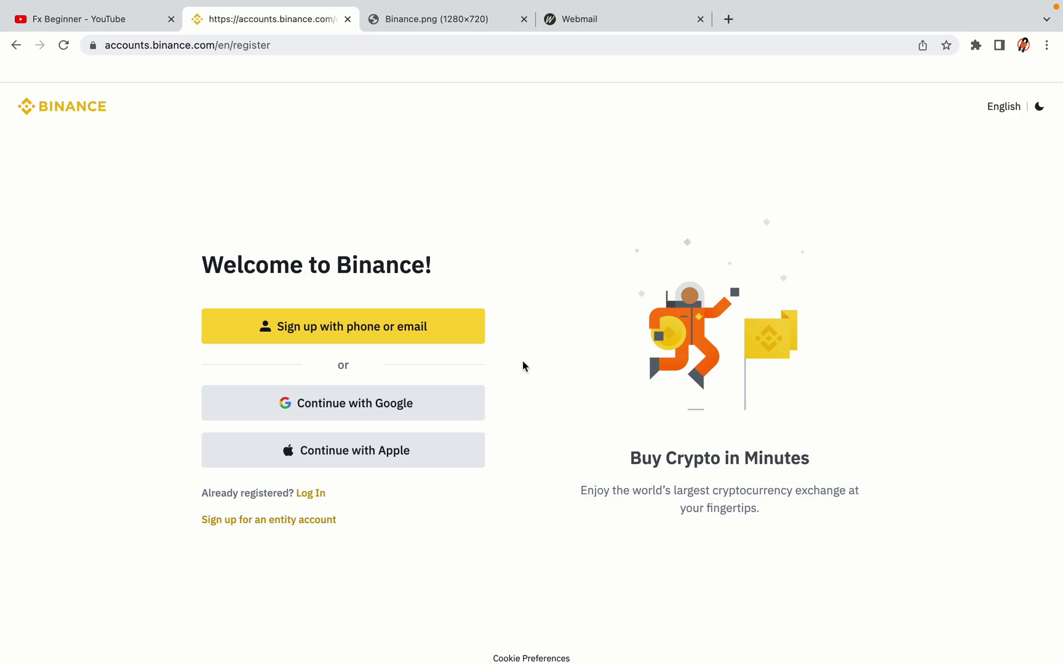
- Sign up with email, accepting the terms, and submit to reach the 6-digit code page
click(440, 340)
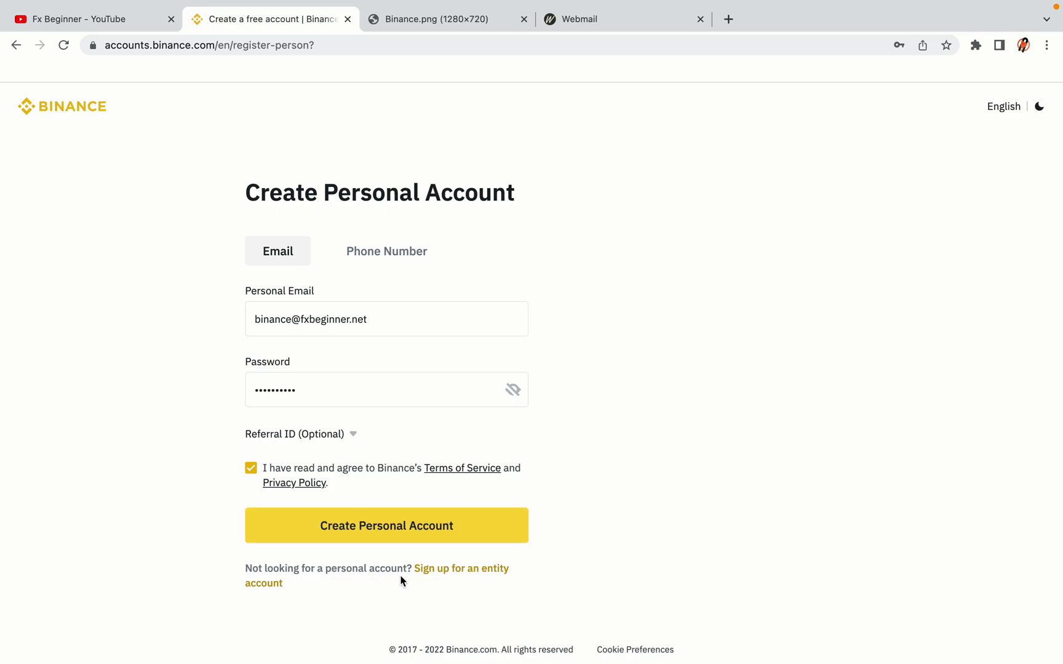
click(406, 533)
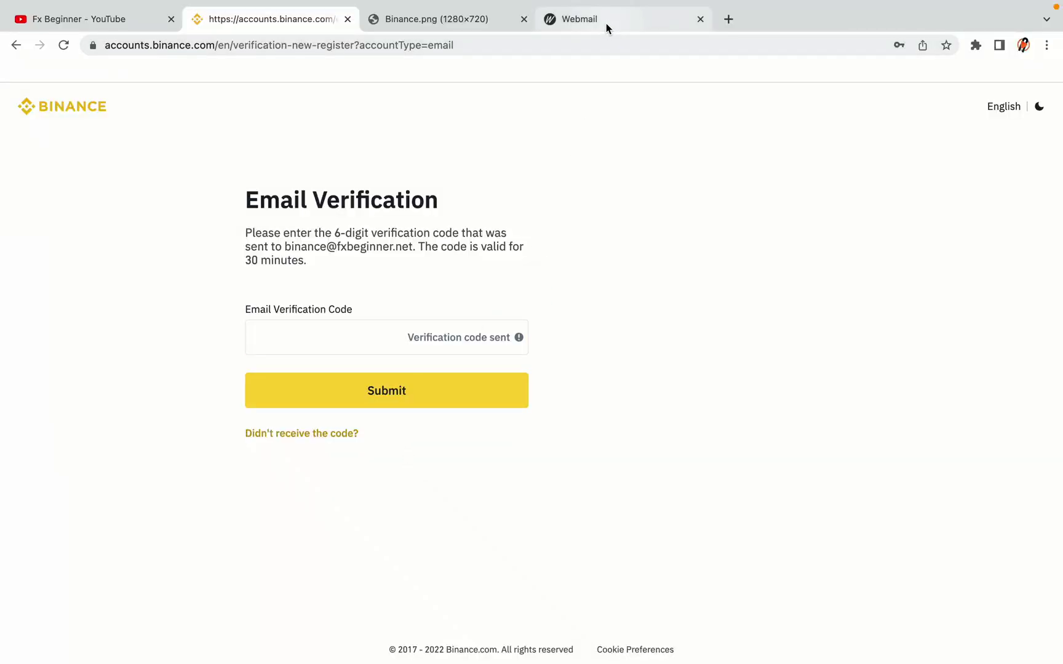
drag(607, 20, 433, 19)
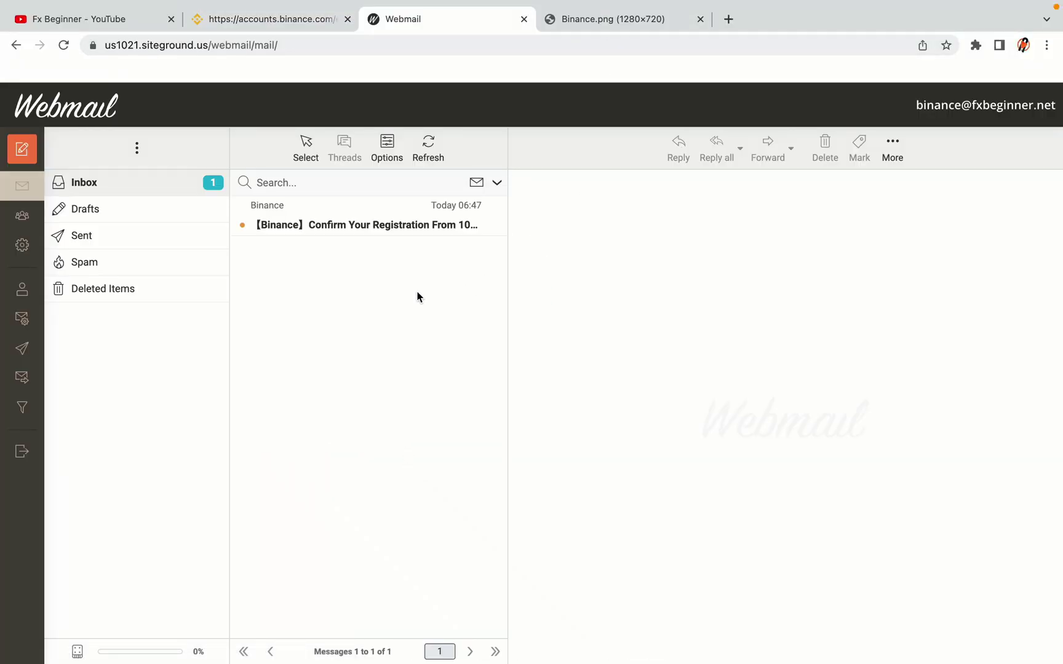
mouse_move(366, 216)
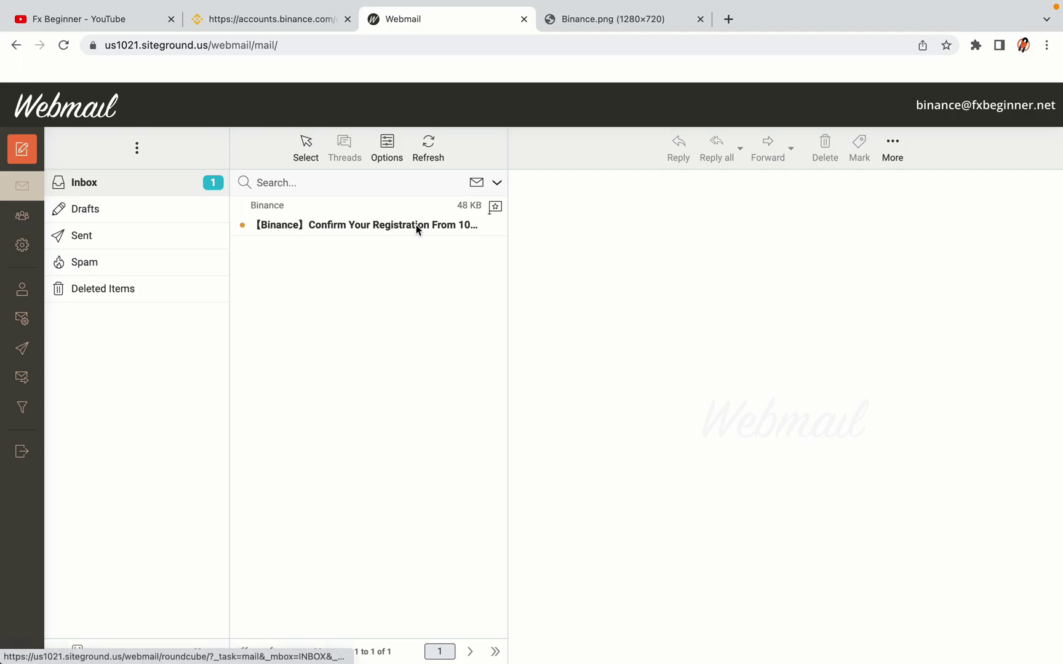
click(368, 224)
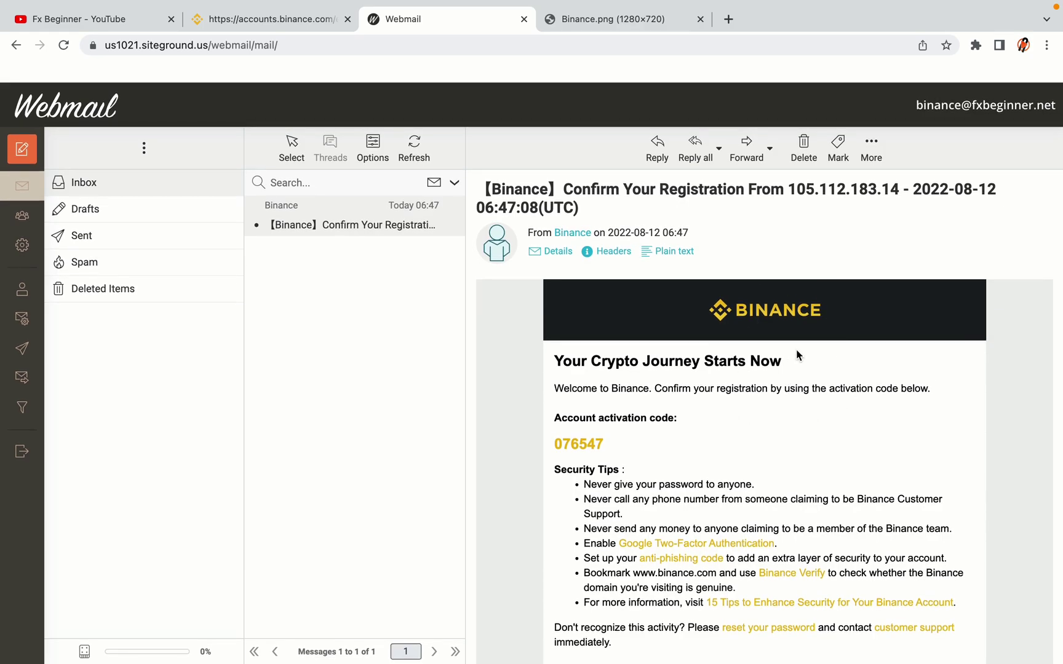
scroll(797, 356, down, 3)
scroll(796, 355, up, 1)
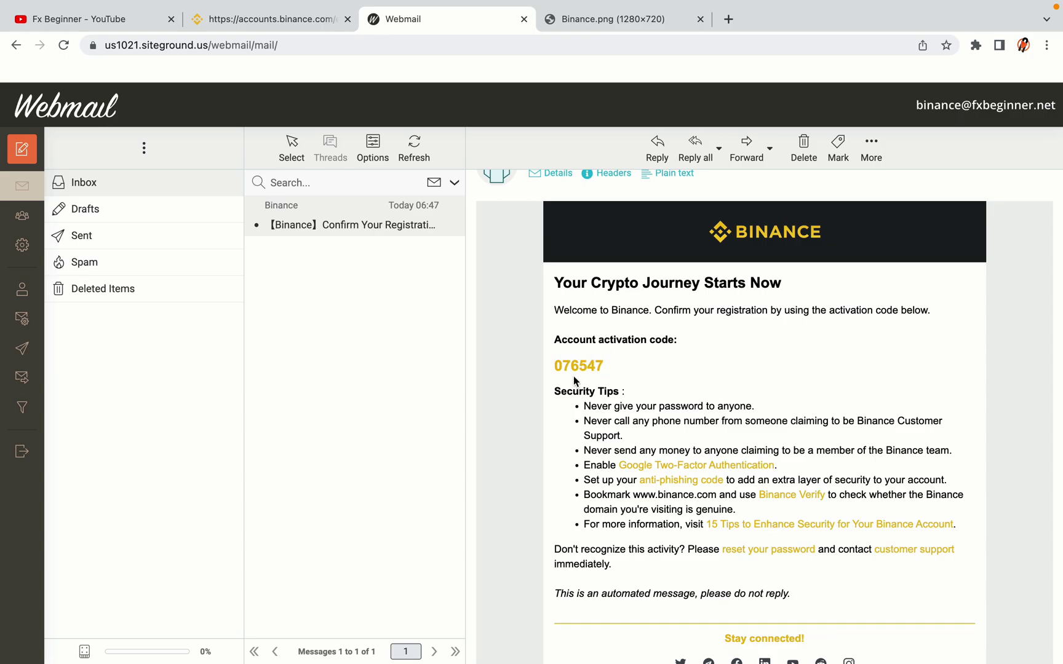
drag(553, 365, 608, 369)
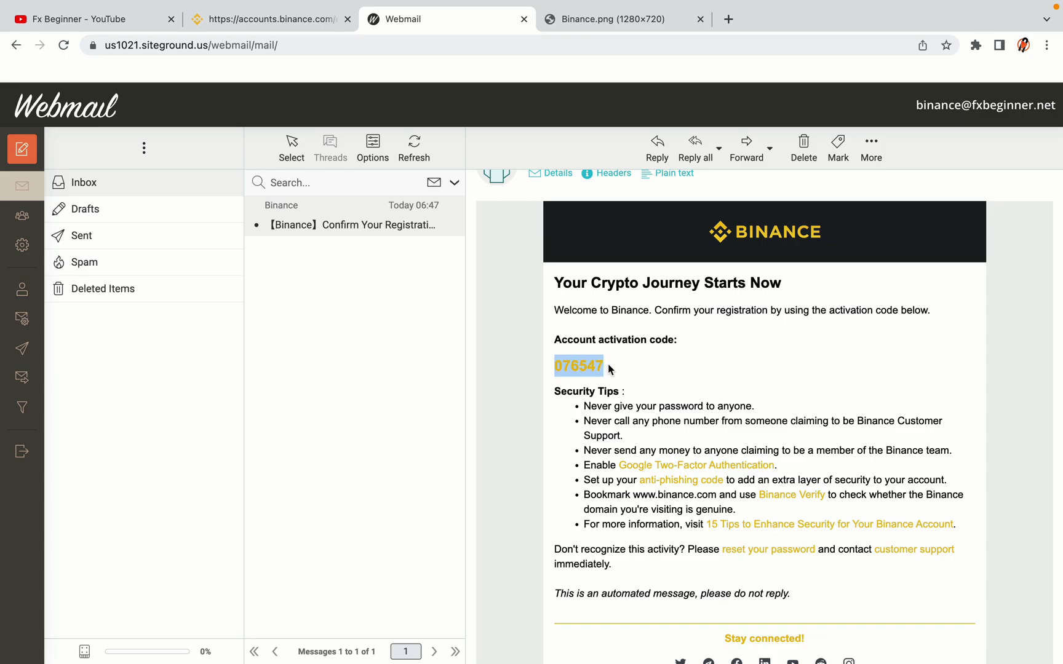
click(608, 364)
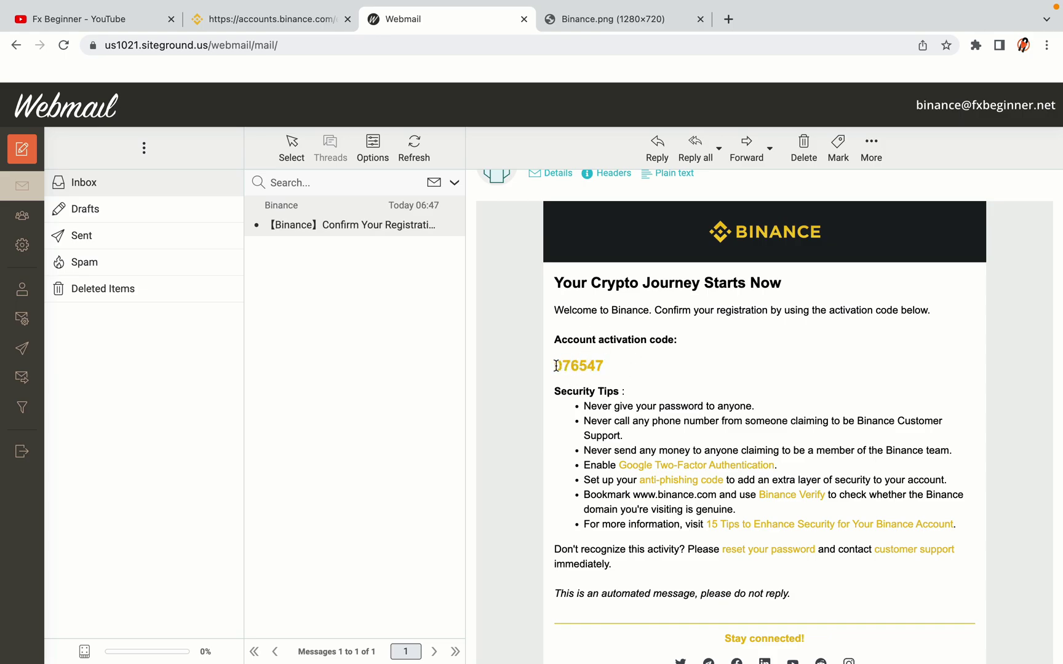
drag(556, 365, 599, 365)
right_click(601, 366)
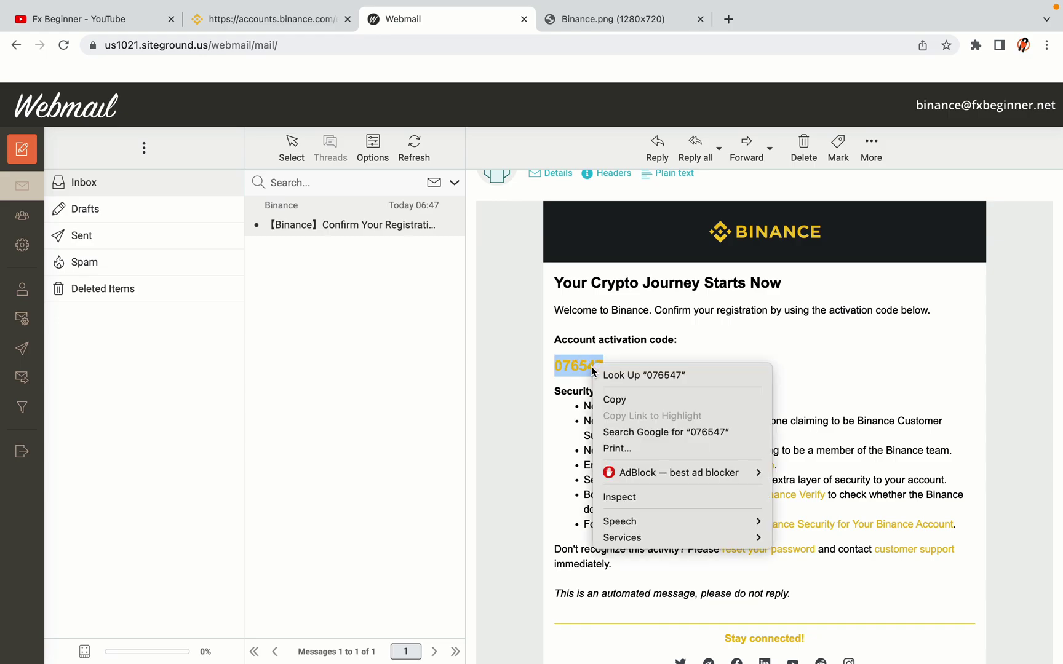
click(607, 394)
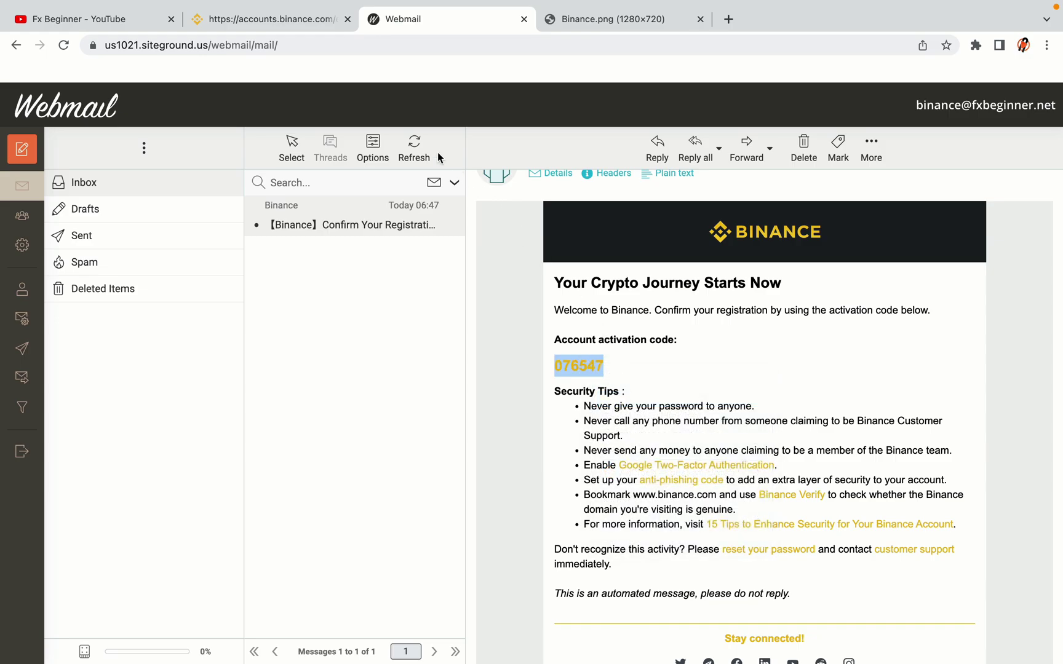
click(276, 19)
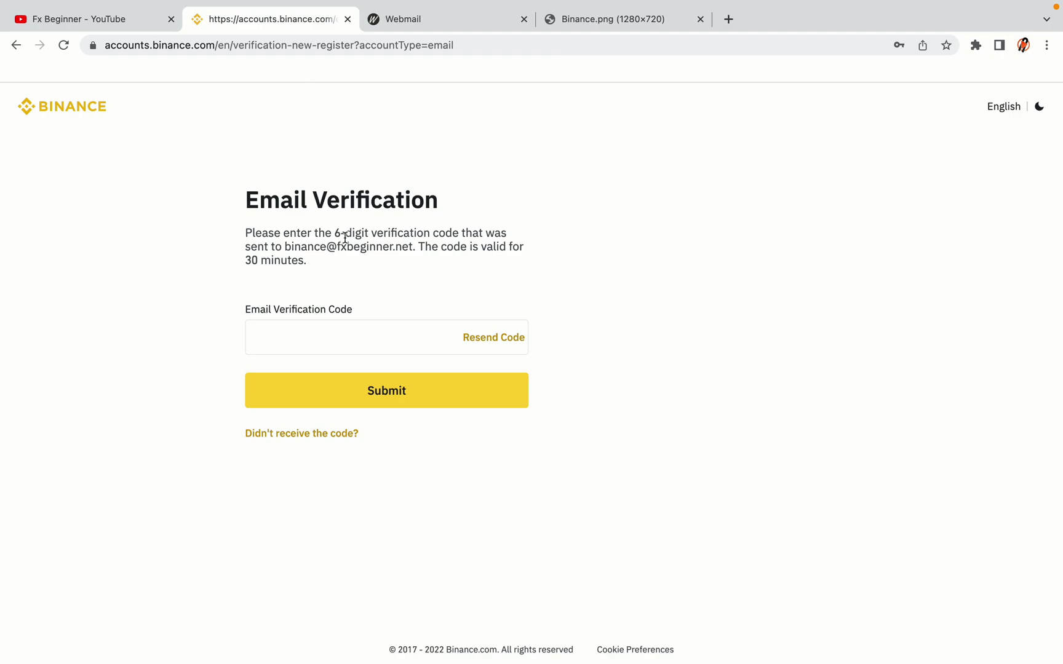
click(280, 337)
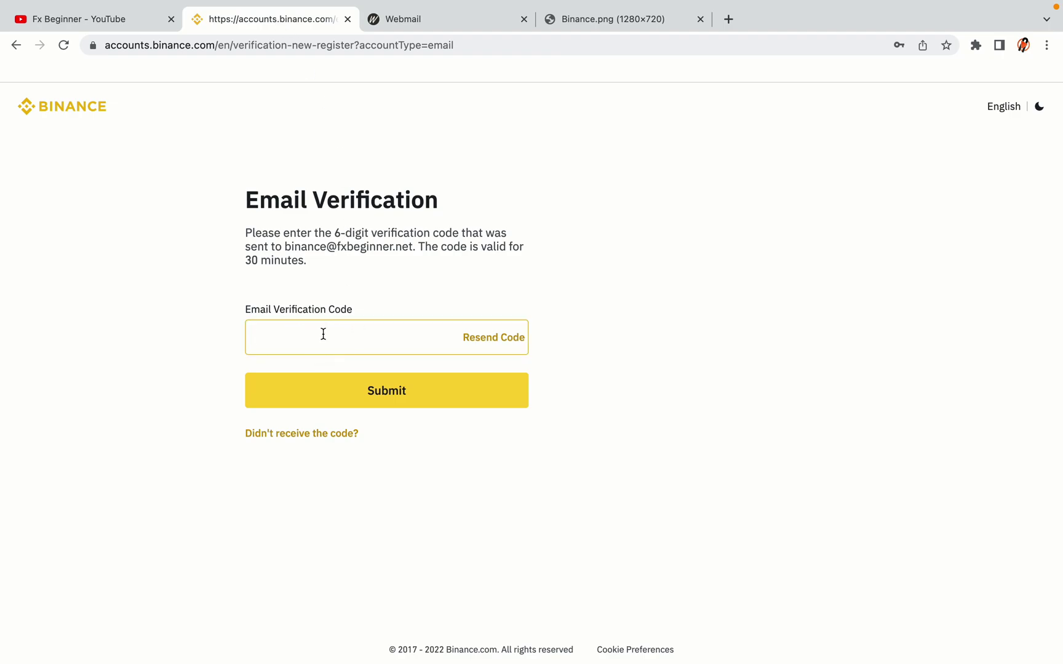
key(ctrl+v)
click(187, 318)
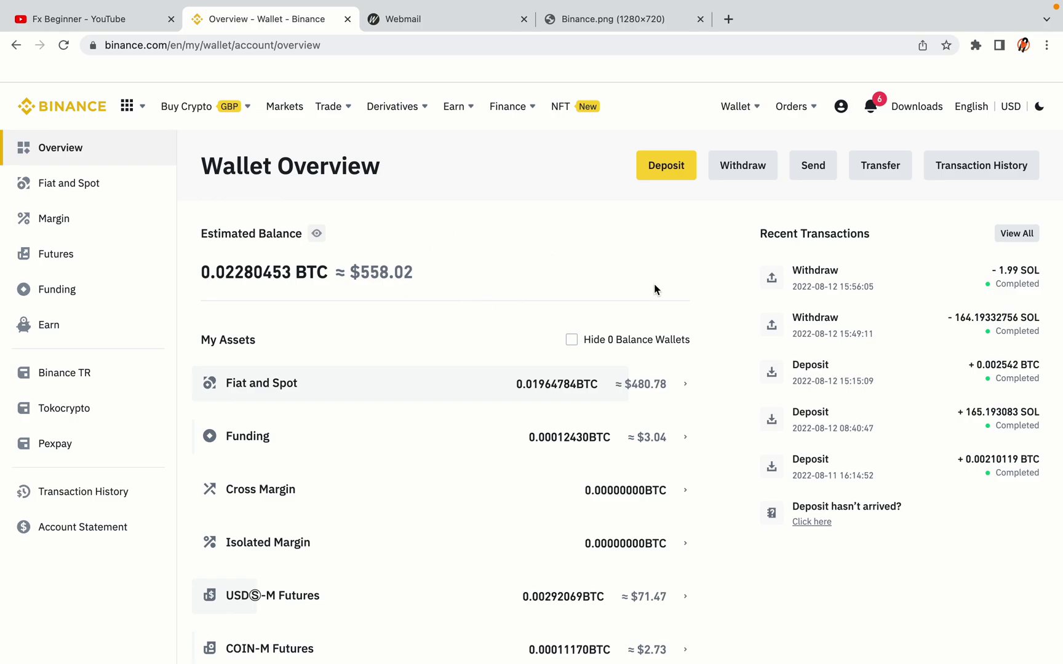
scroll(653, 287, down, 3)
scroll(654, 286, down, 2)
scroll(654, 286, down, 1)
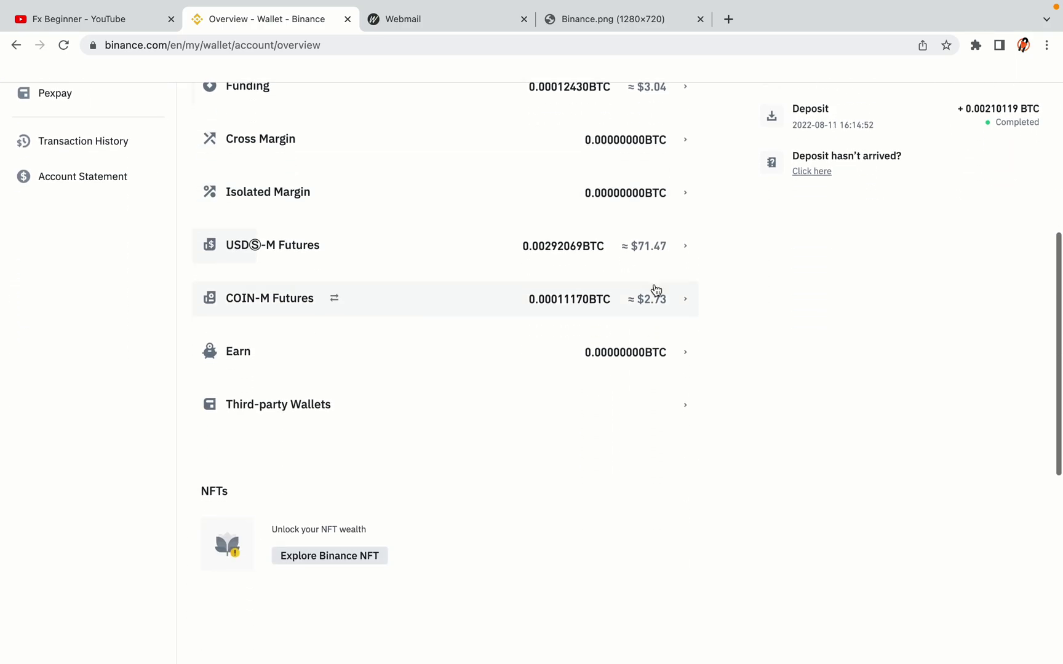
scroll(654, 286, up, 1)
scroll(654, 287, up, 5)
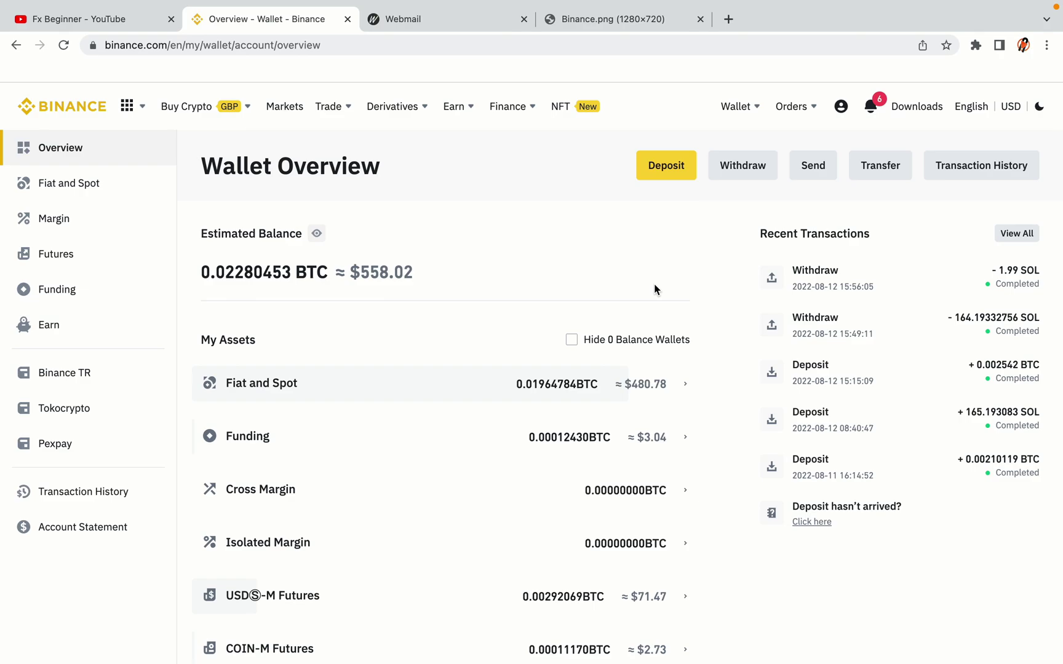